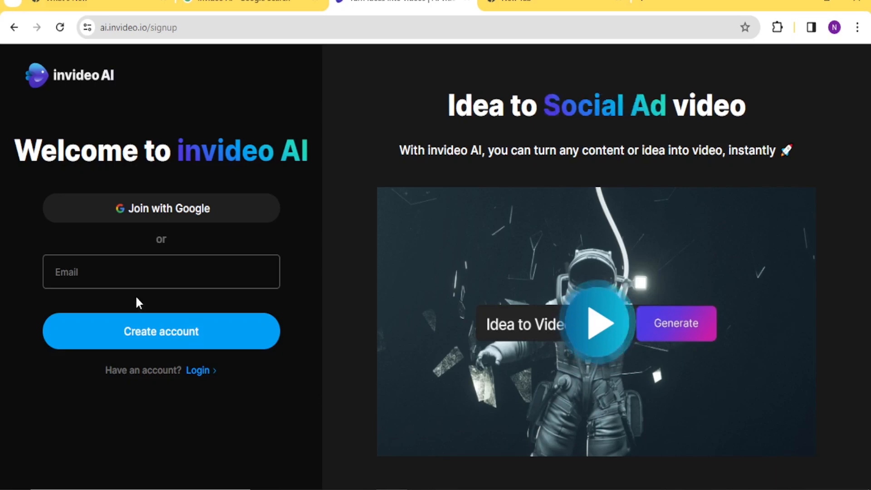
Fill in the e-mail address on the sign-up form for a new account
left_click(103, 276)
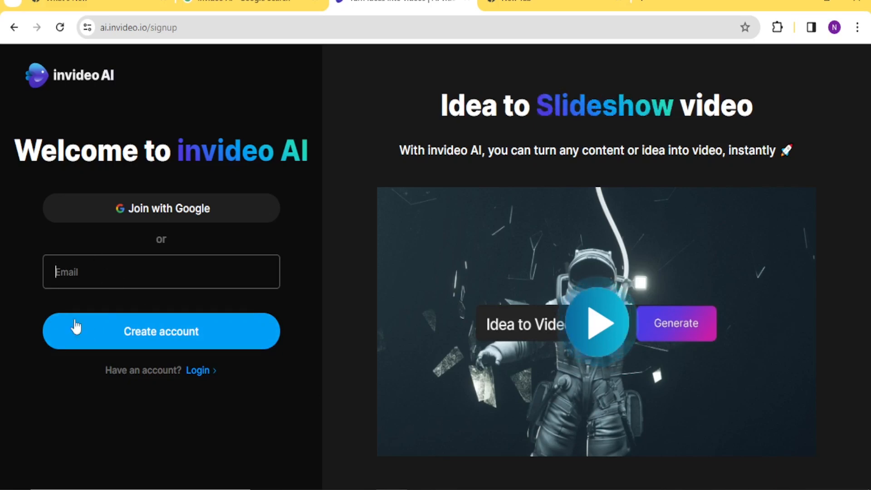
key("ctrl+v")
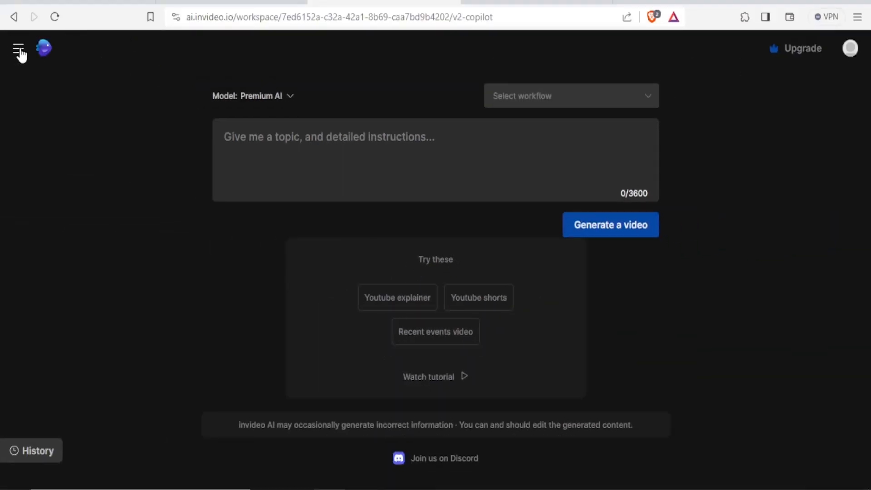
left_click(19, 51)
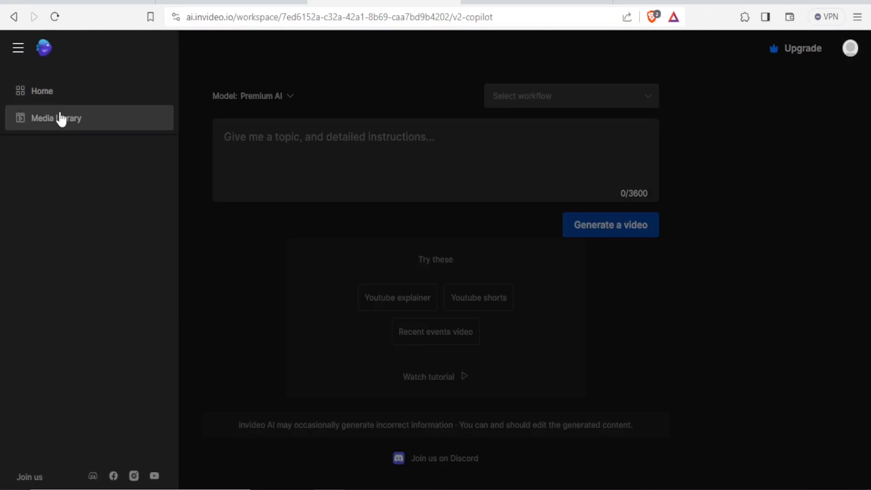
left_click(238, 131)
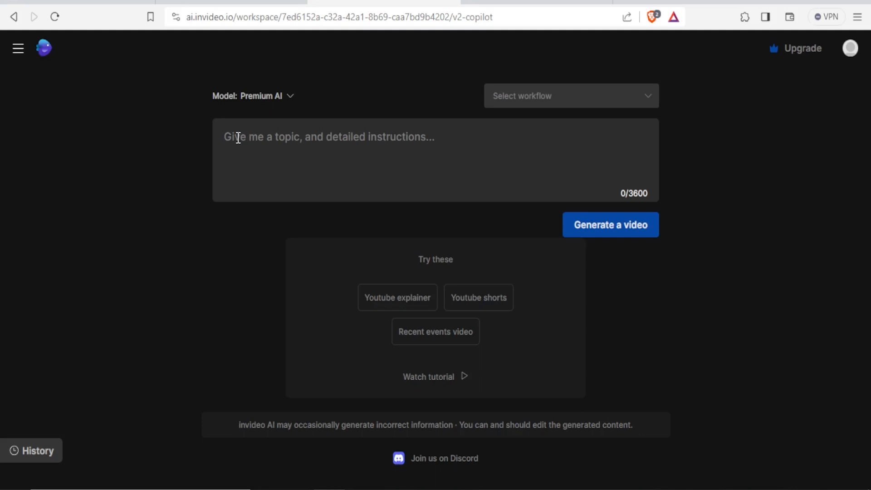
Write the prompt "Generate a video about the top 5 big animals in africa. Each scene should be less than 1 minute"
left_click(238, 137)
type("Generate a video")
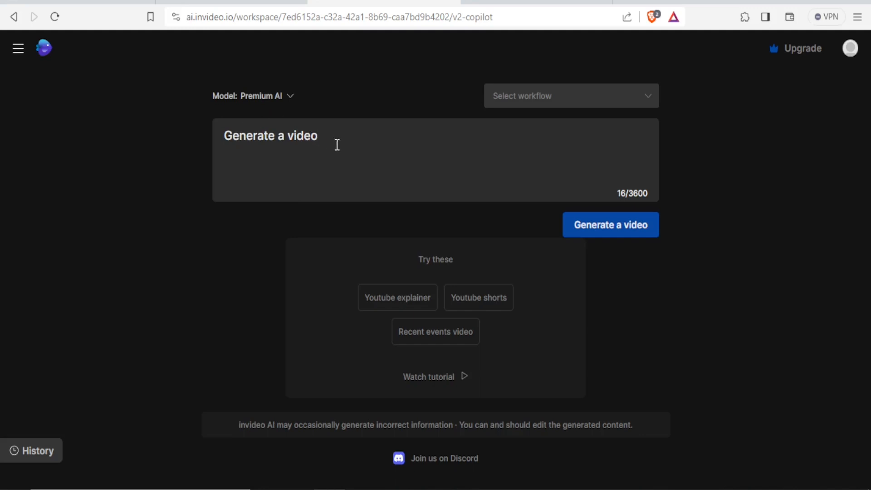
type("about the top 5 big animals in africa.")
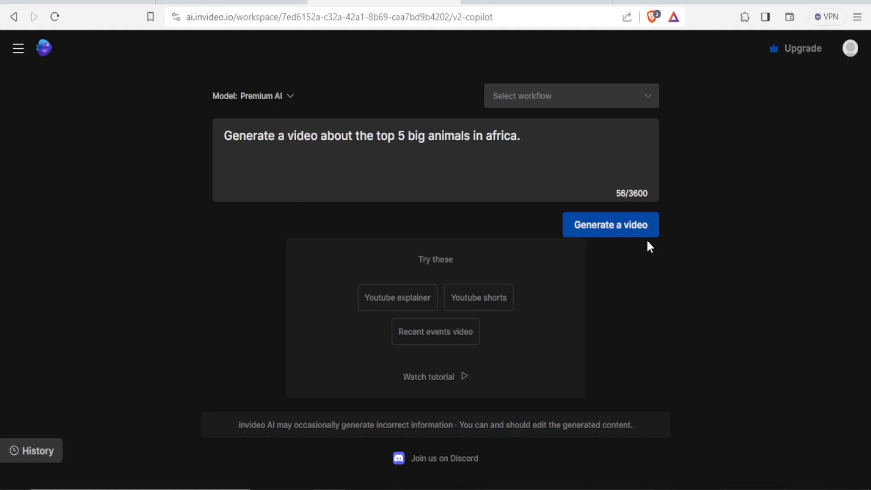
type("Each scene")
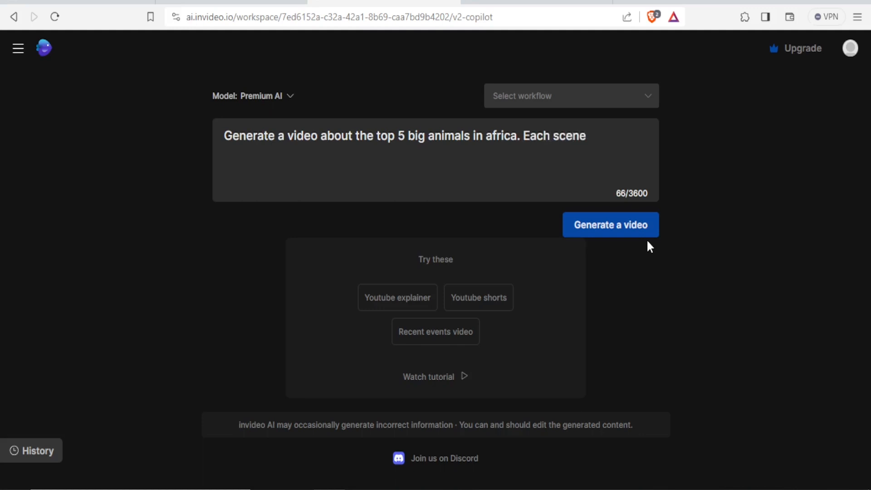
type(" should be less than 1 minute")
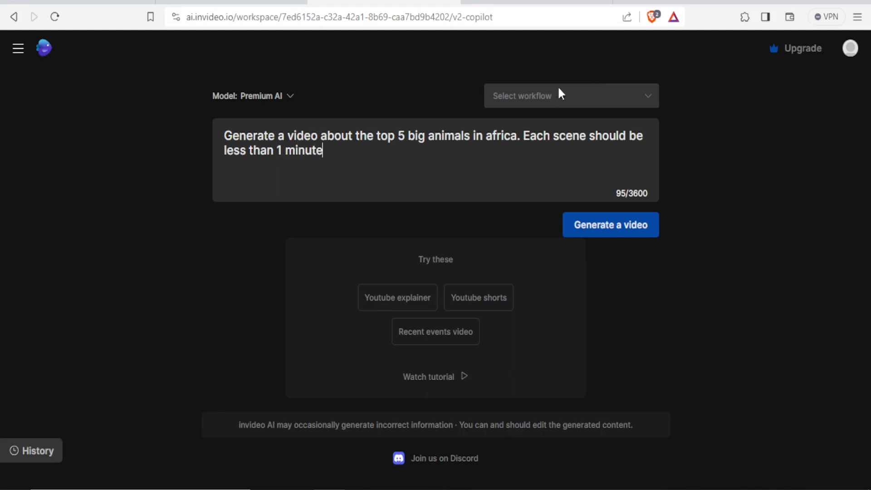
Choose the Youtube explainer workflow and set the video length to 2 minutes
left_click(650, 101)
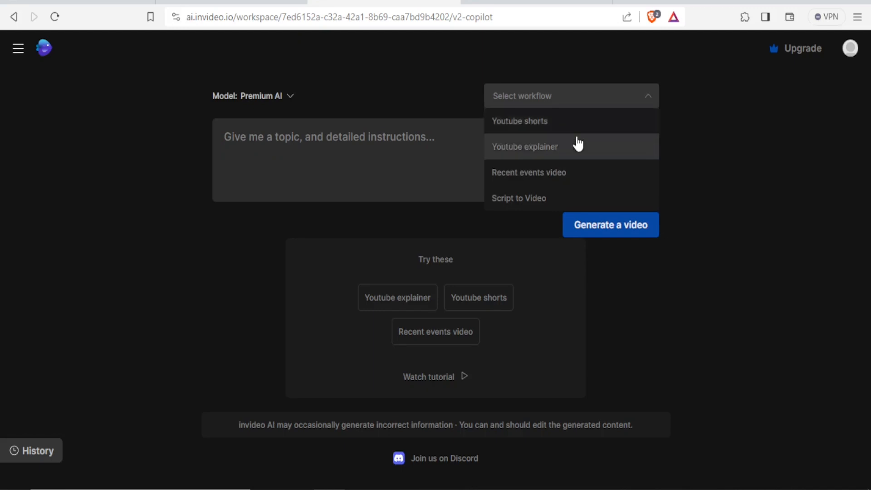
left_click(529, 151)
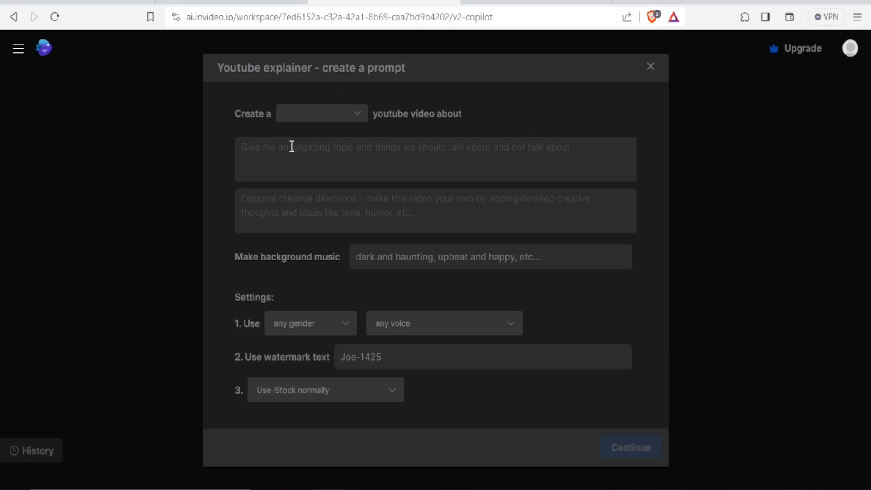
left_click(358, 116)
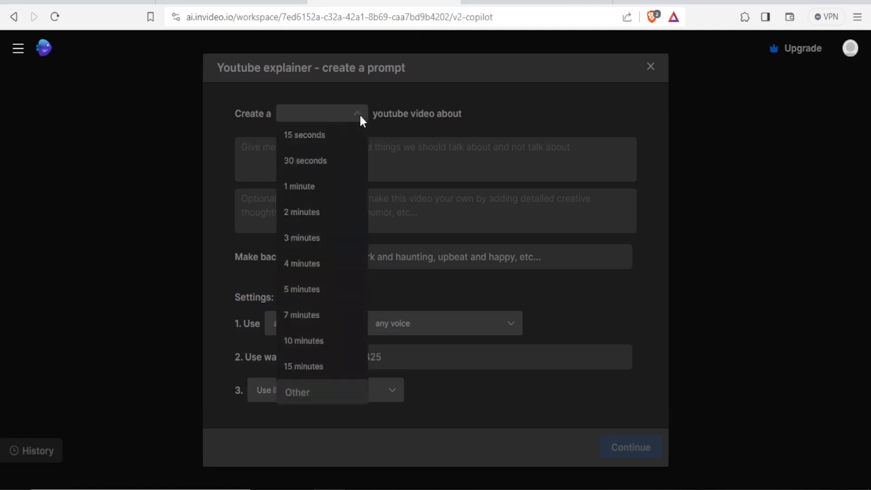
left_click(308, 215)
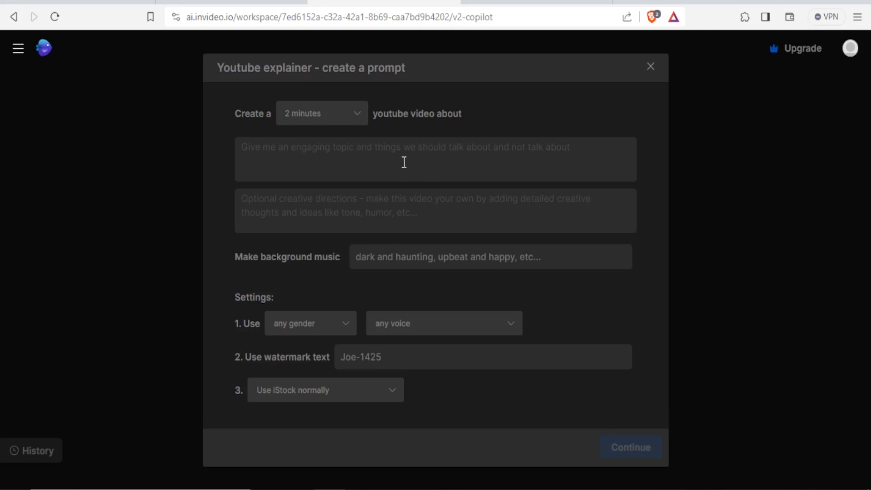
Enter "Top 5 big animals in Africa. Avoid violent scenes." as the topic of the explainer video
left_click(357, 159)
type("To")
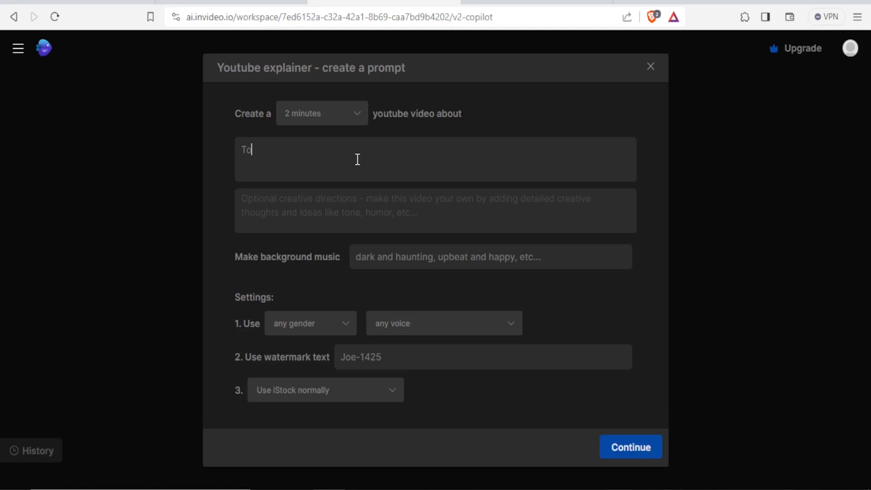
type("p 5 big animals in Africa")
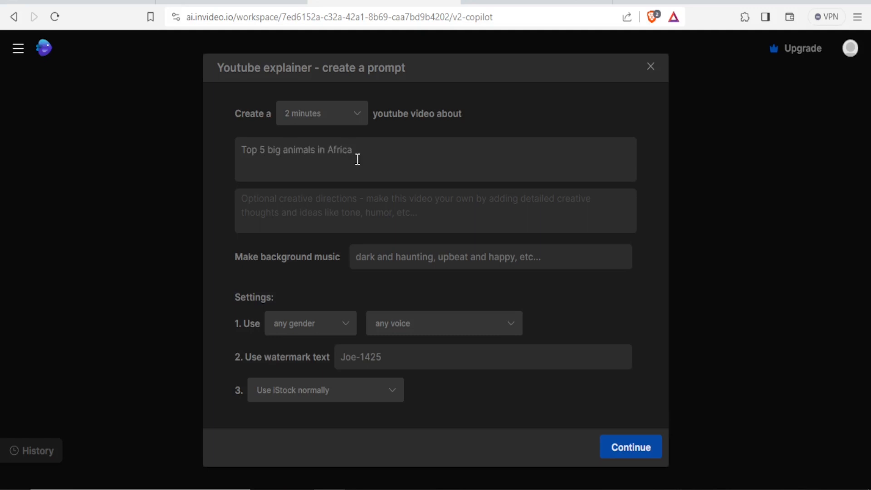
type(". Avoid violent scenes.")
Add the creative direction "Start the first scene with an elephant and a joke."
left_click(371, 202)
type("Start the first scene with an elephant and a joke")
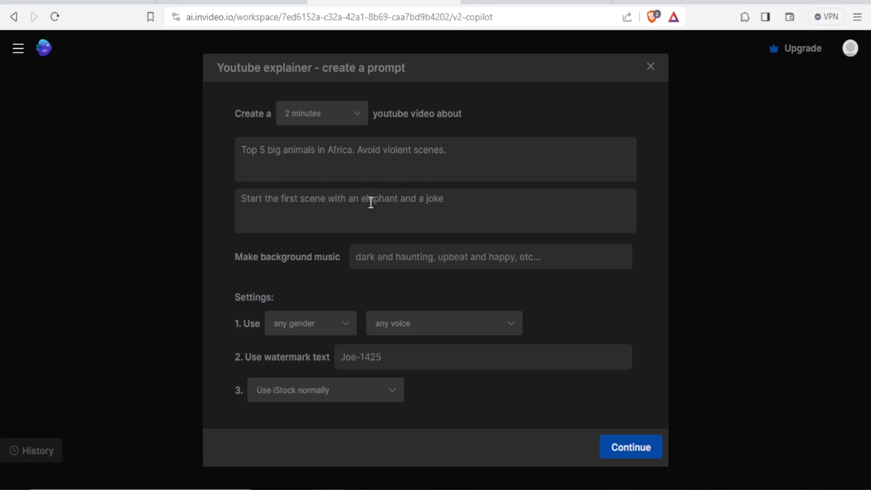
type(".")
Set the narration to a male with a clear American voice
left_click(347, 325)
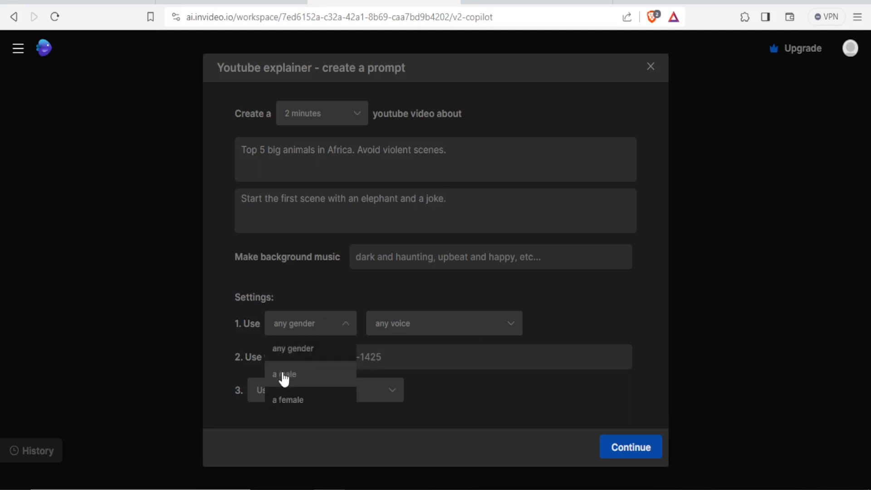
left_click(282, 377)
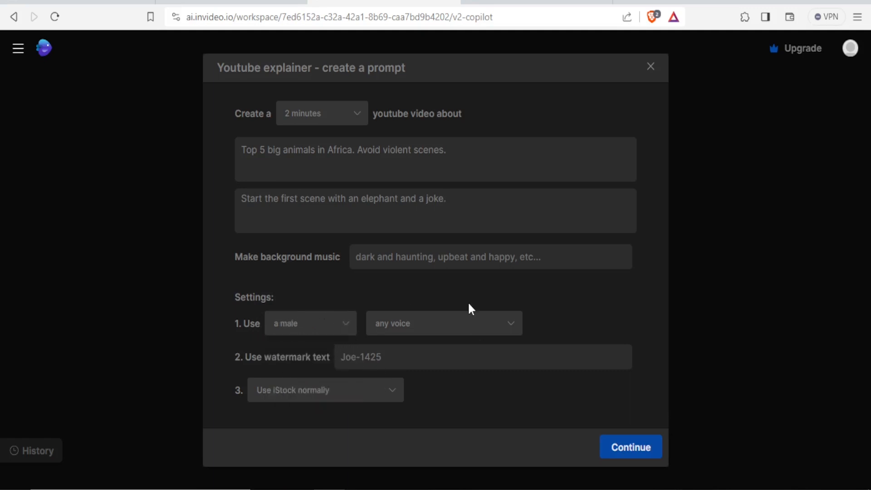
left_click(511, 325)
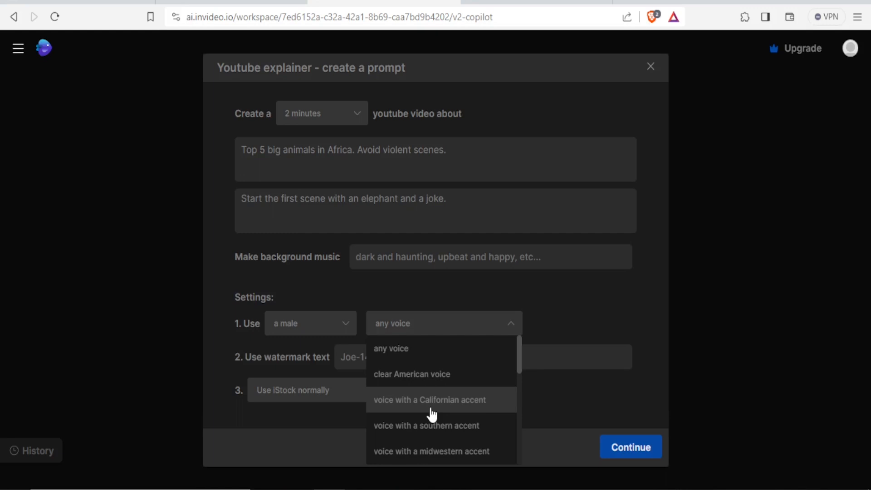
mouse_move(518, 353)
left_mouse_down()
mouse_move(519, 448)
mouse_move(516, 342)
left_mouse_up()
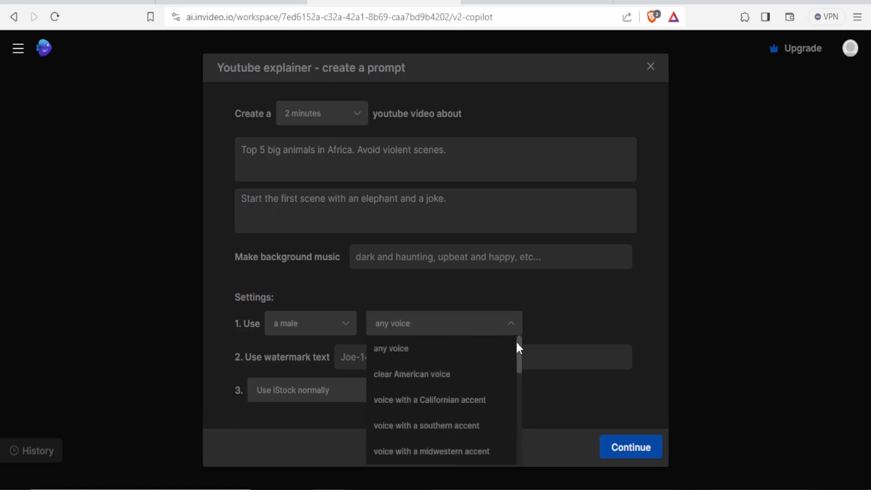
left_click(428, 376)
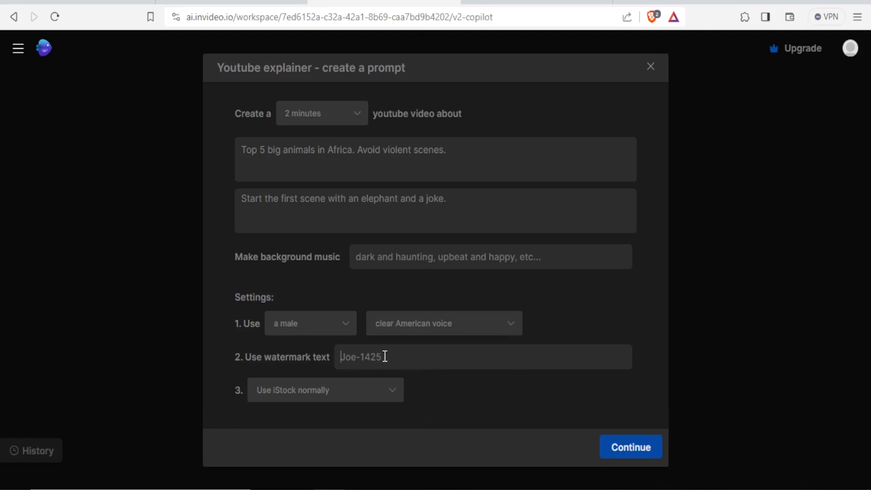
Set the watermark text to "Joe Production" and the stock media option to Use fewer iStock media
type("Joe Production")
left_click(391, 389)
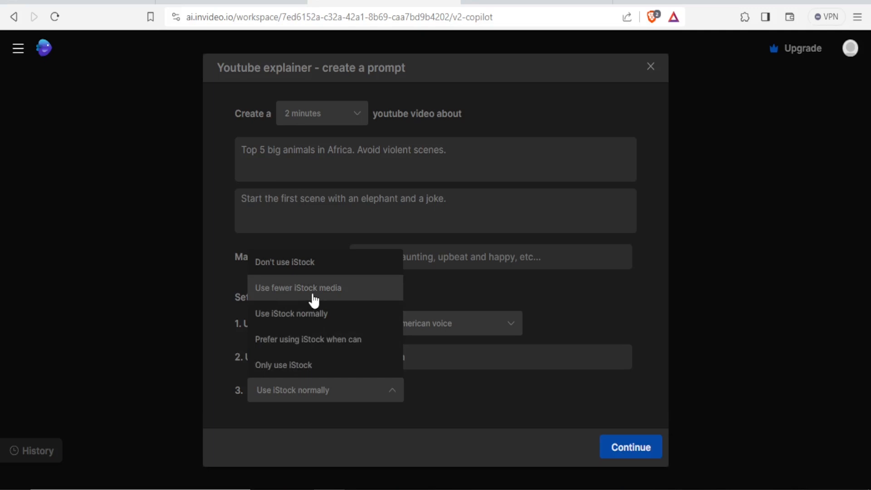
left_click(314, 299)
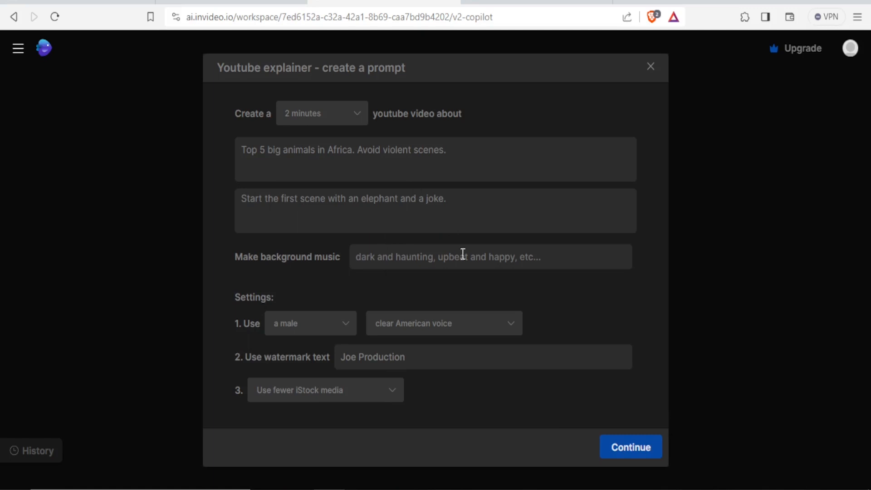
left_click(455, 203)
Generate the video from the finished prompt with Nature Lovers, Bright and Youtube selected, and pause its preview
left_click(617, 448)
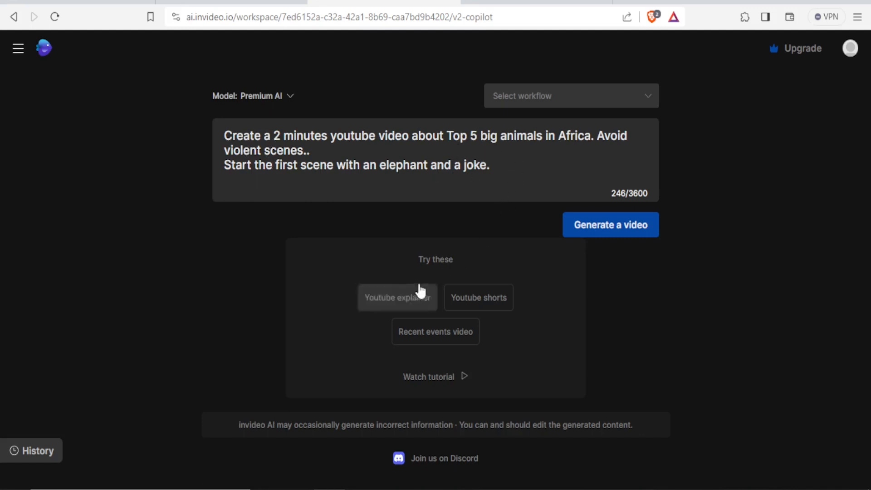
left_click(602, 227)
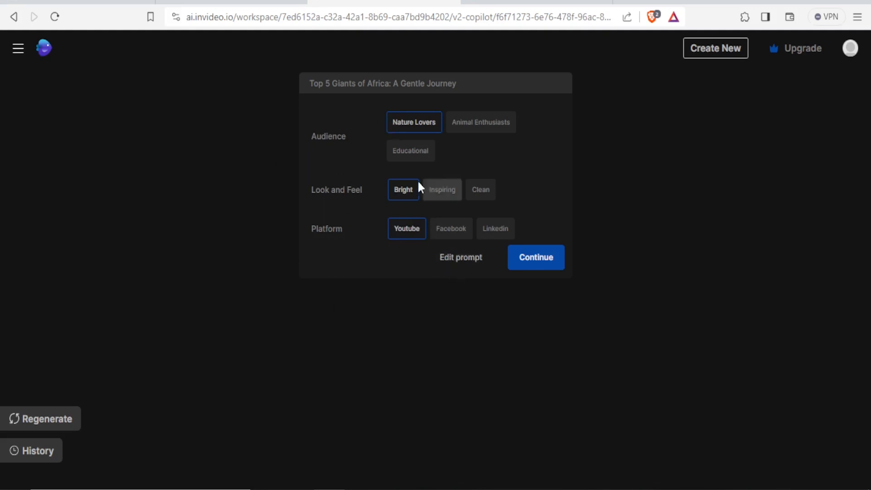
left_click(535, 262)
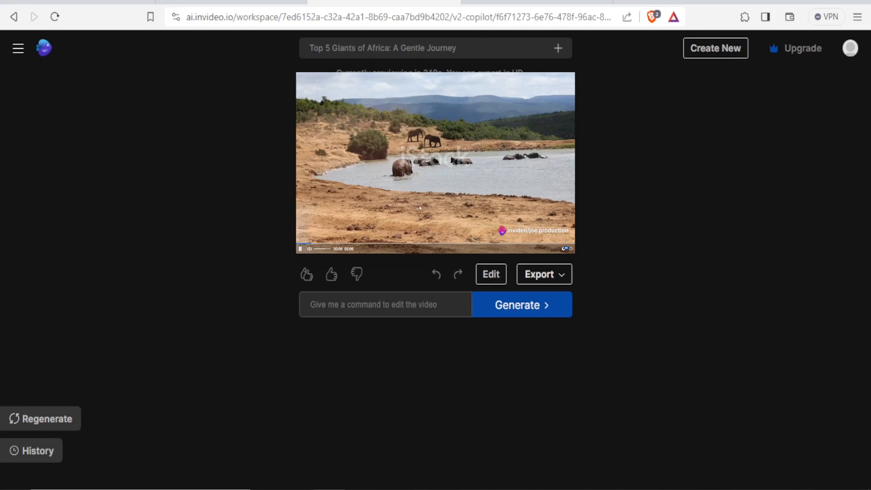
left_click(311, 240)
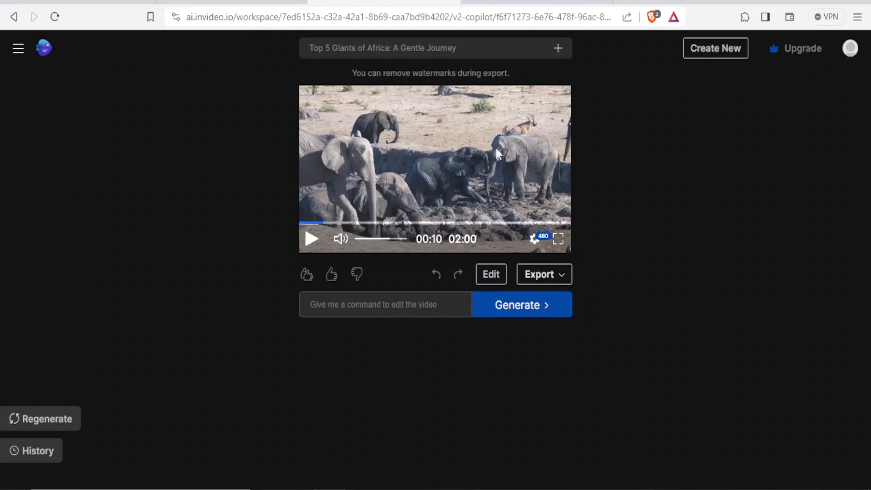
left_click(563, 274)
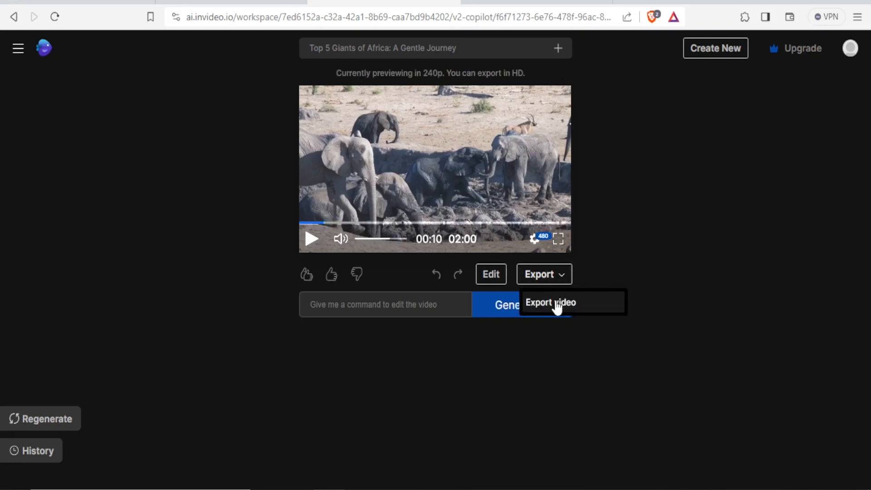
left_click(423, 345)
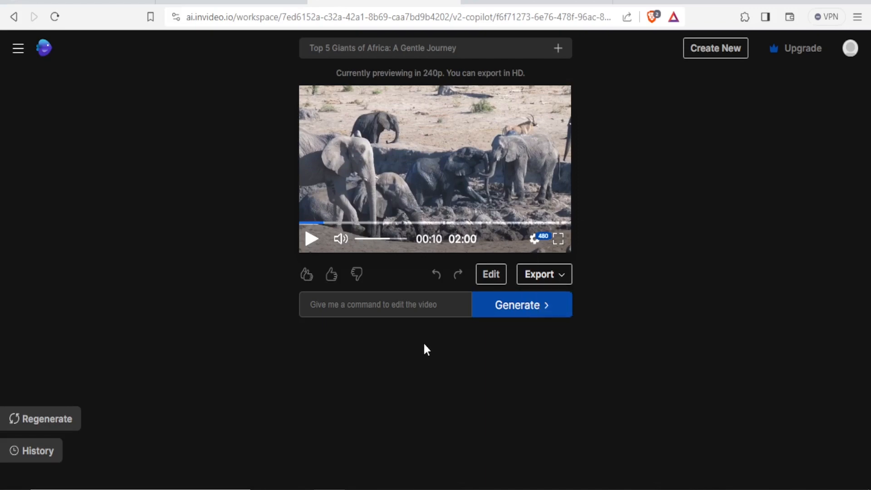
left_click(378, 307)
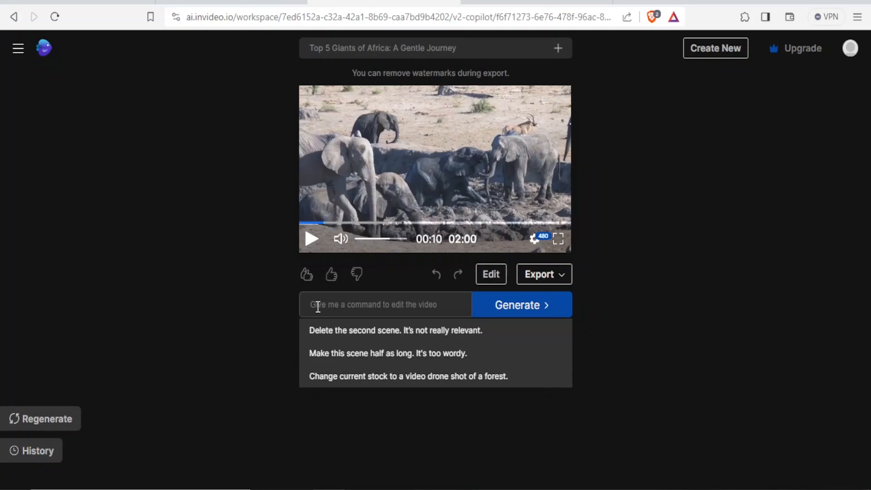
type("lete")
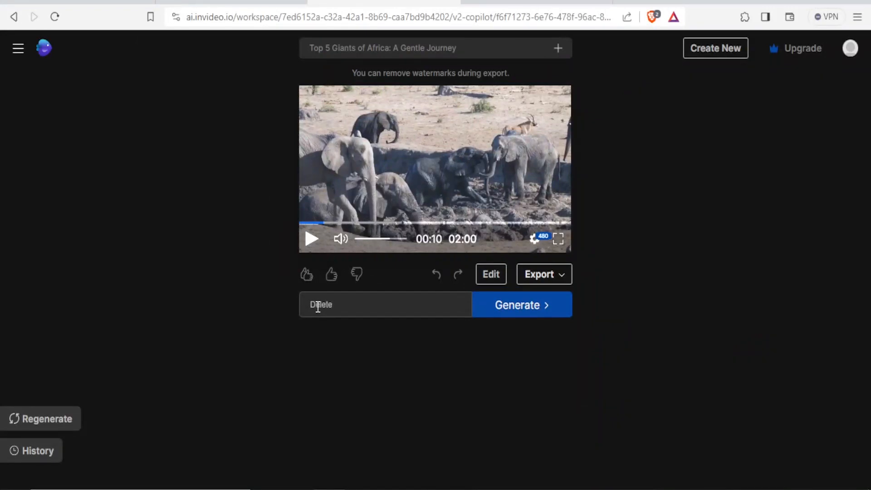
double_click(317, 307)
key("BackSpace")
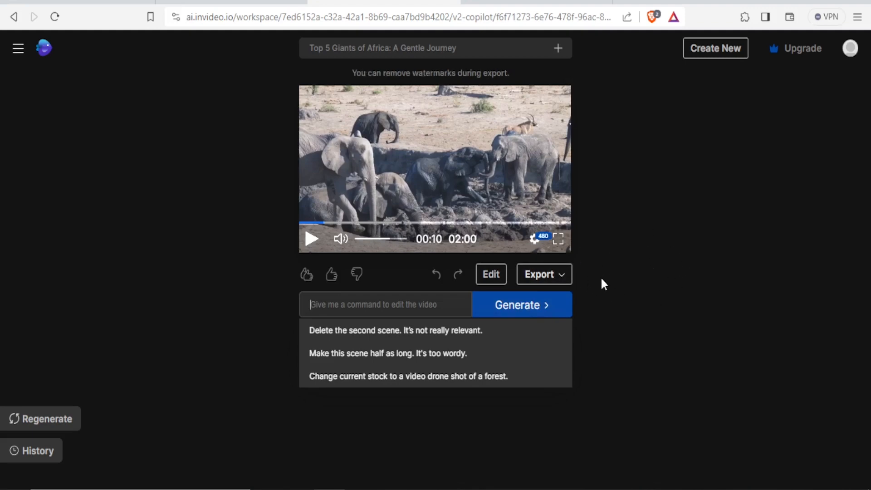
Set the preview quality to 480p and open the export settings for the generated video
left_click(534, 237)
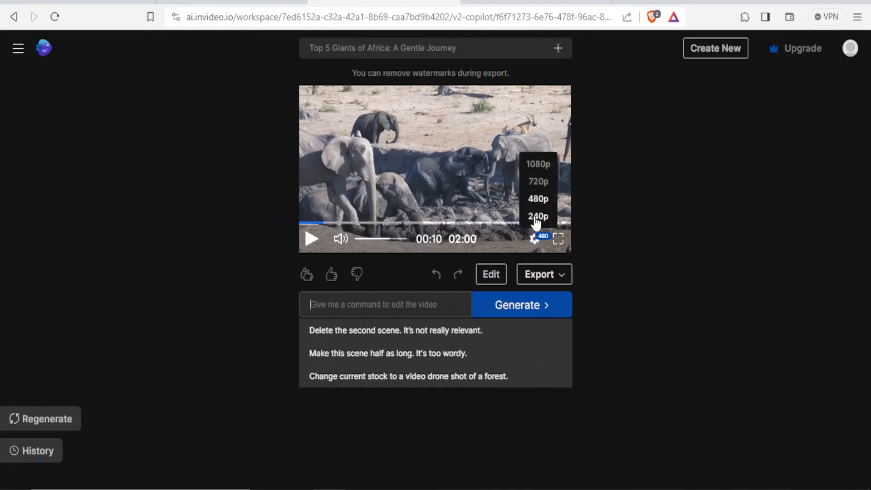
left_click(538, 198)
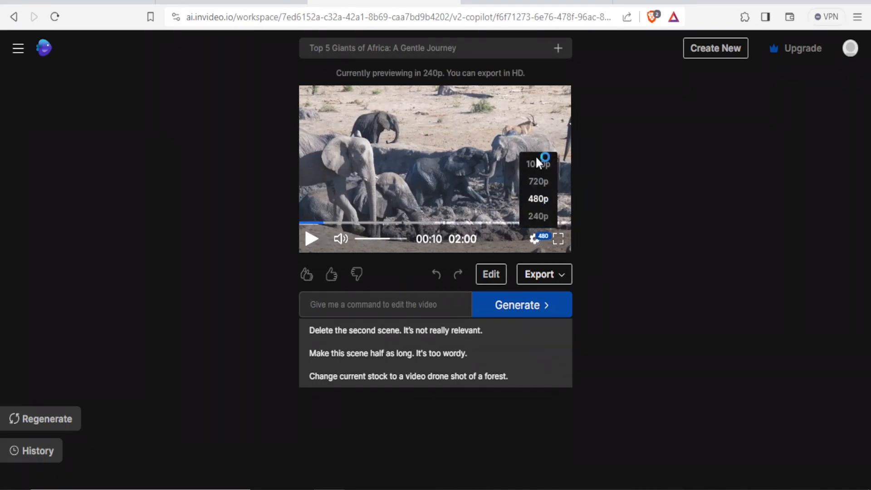
left_click(563, 277)
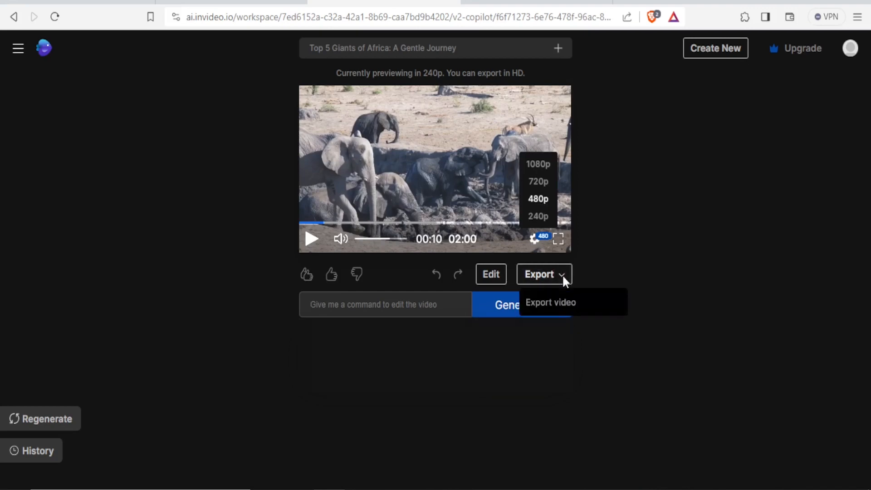
left_click(559, 304)
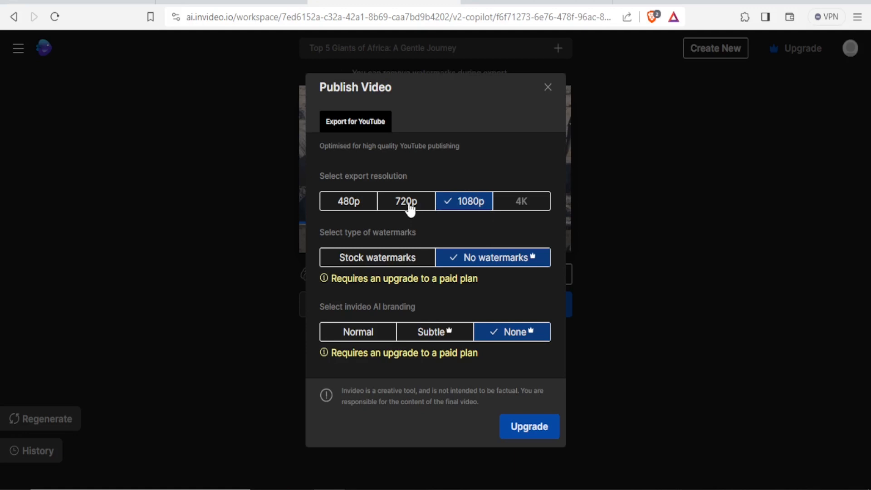
Export the video at 720p resolution with Stock watermarks and Normal invideo AI branding
left_click(407, 206)
left_click(353, 207)
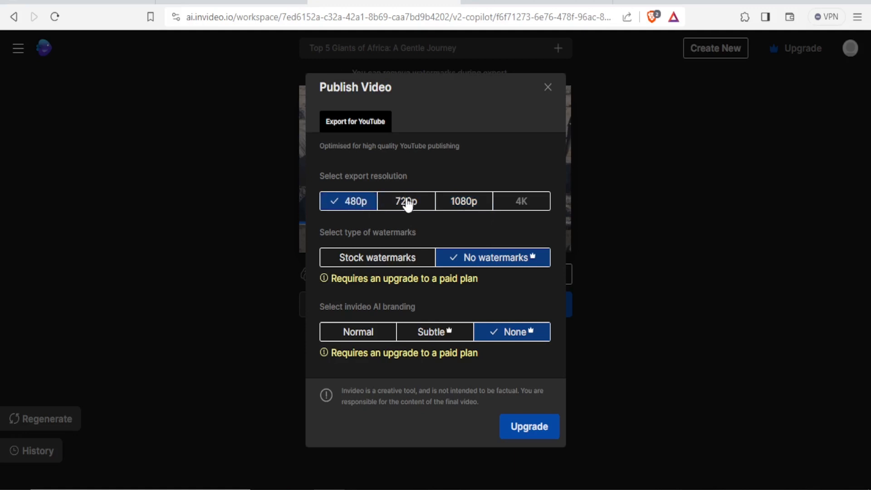
left_click(406, 203)
left_click(461, 204)
left_click(421, 202)
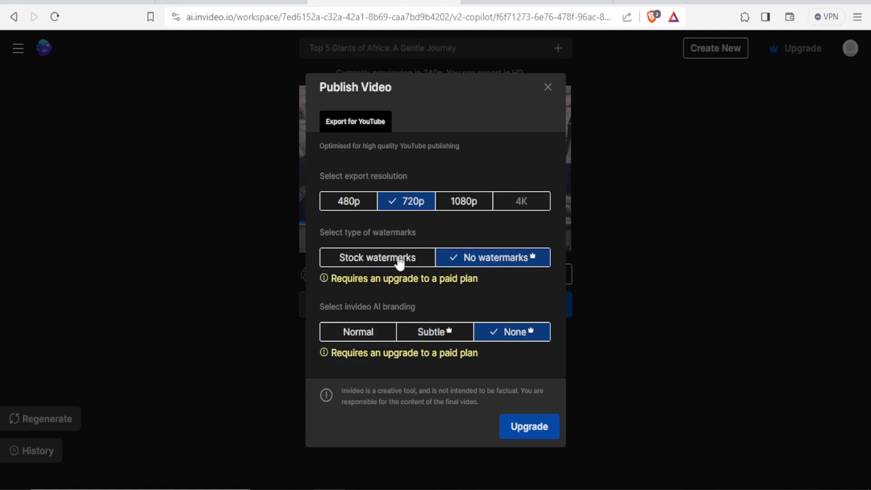
left_click(381, 262)
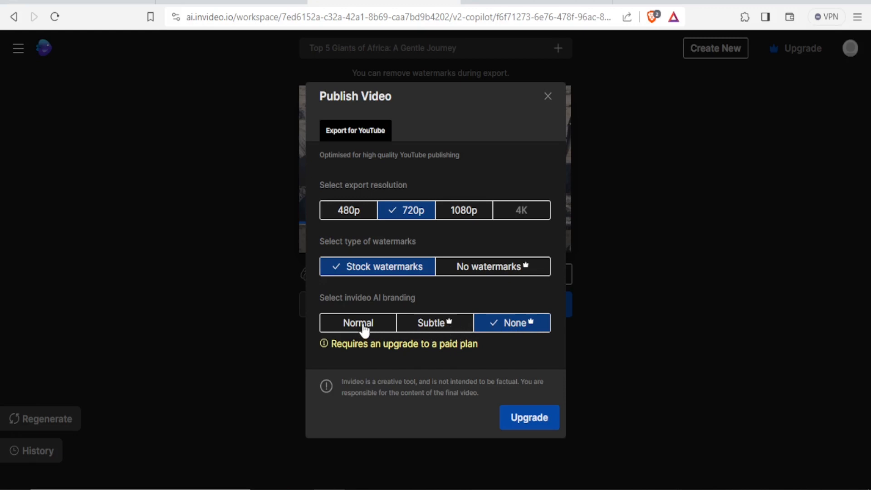
left_click(364, 330)
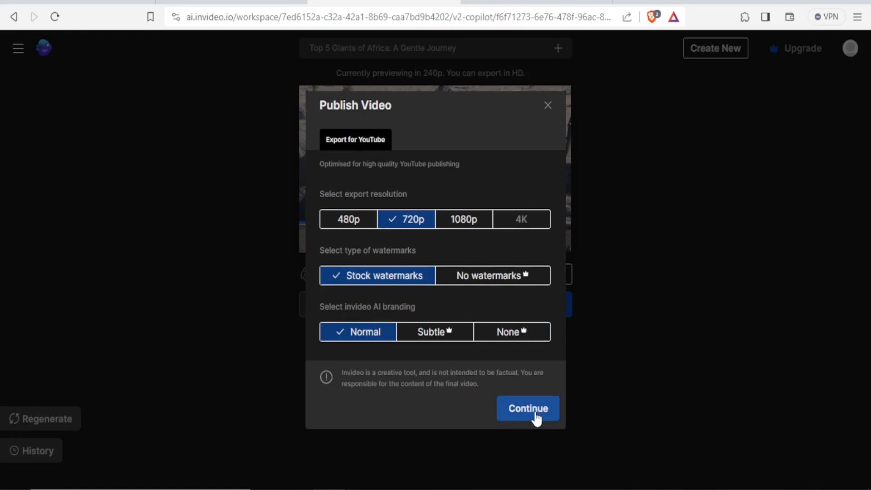
left_click(535, 415)
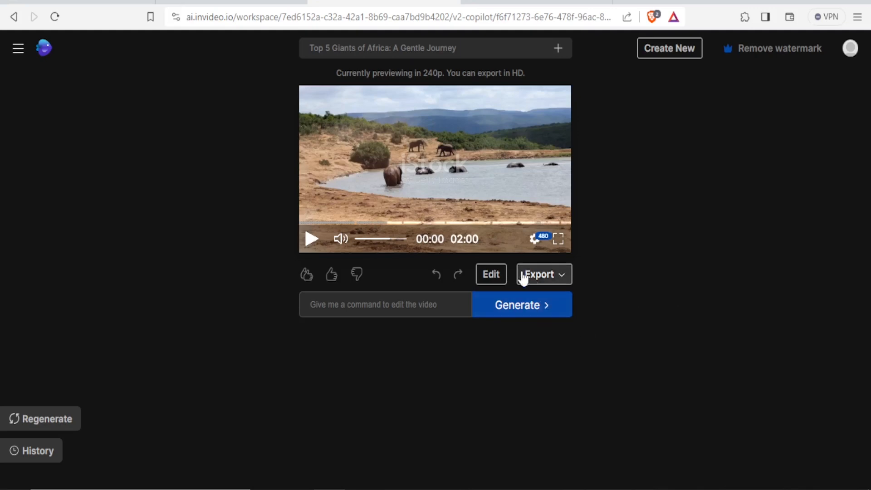
Review the first two Scene 1 clips and their matching script passages in the media editor, and close the editor
left_click(493, 278)
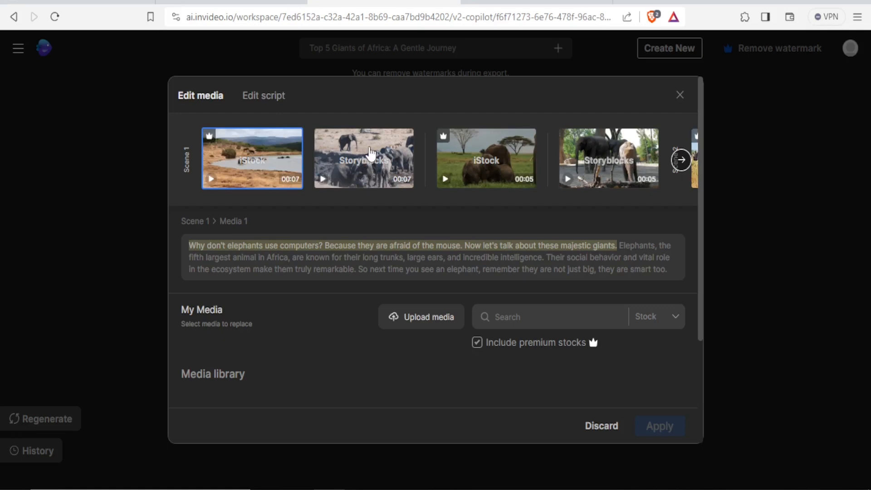
left_click(367, 159)
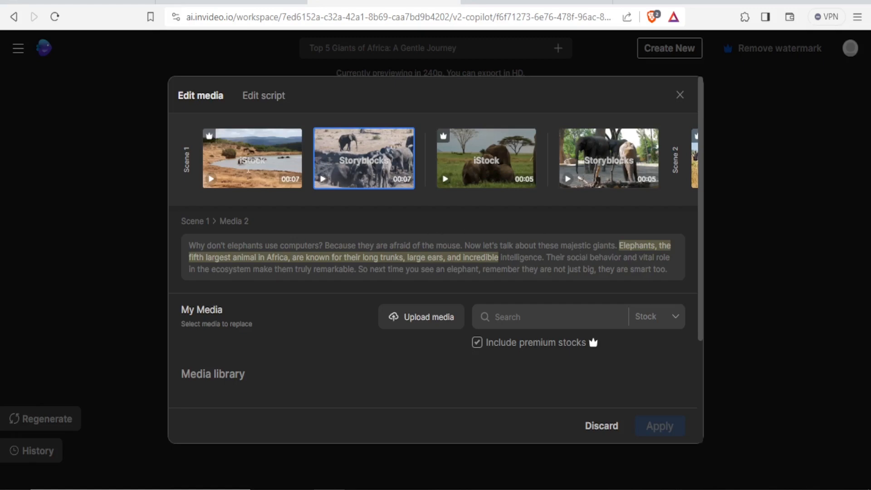
left_click(284, 152)
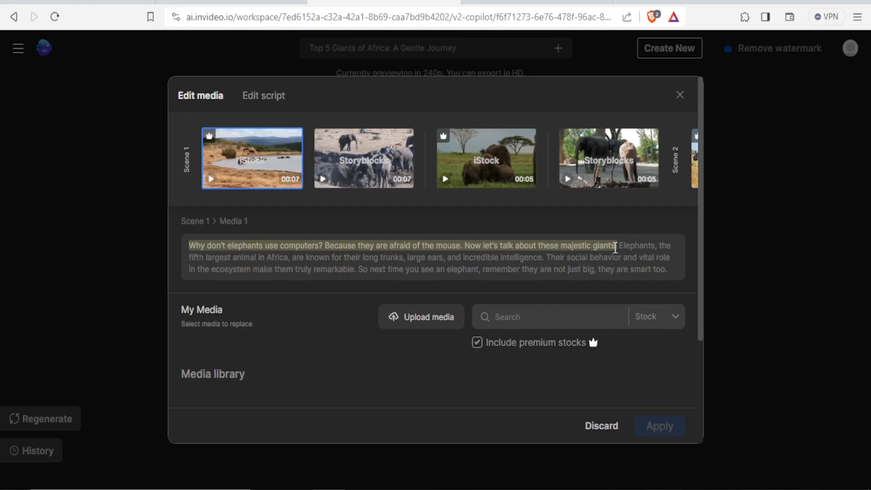
left_click_drag(615, 247, 564, 248)
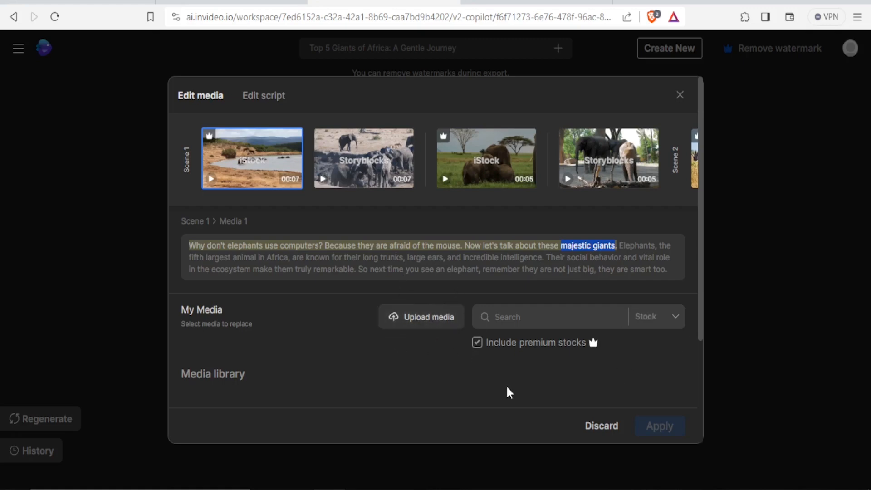
mouse_move(695, 152)
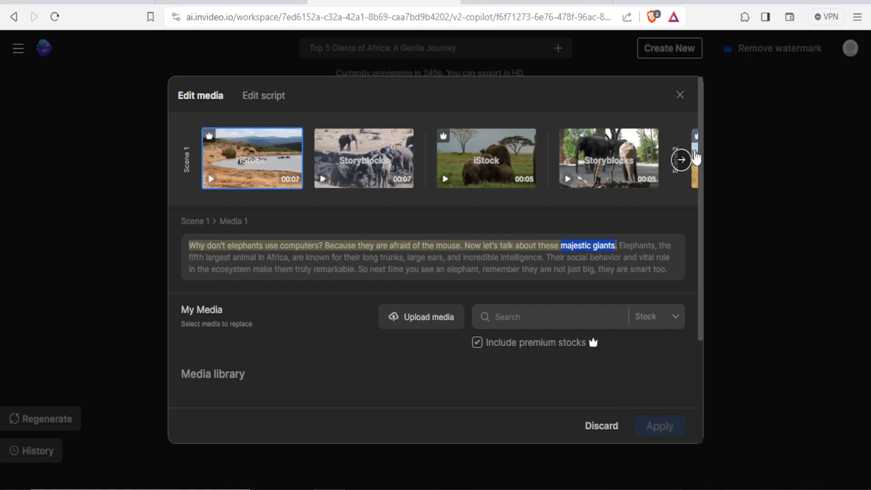
left_click(123, 383)
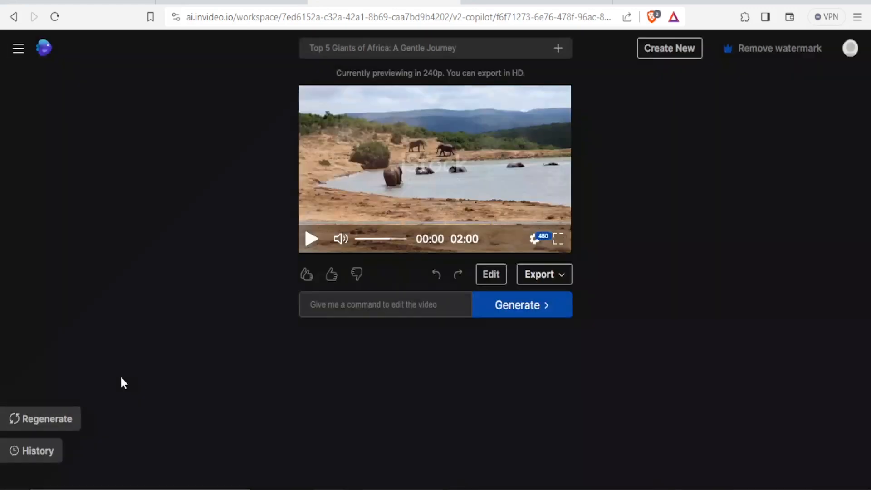